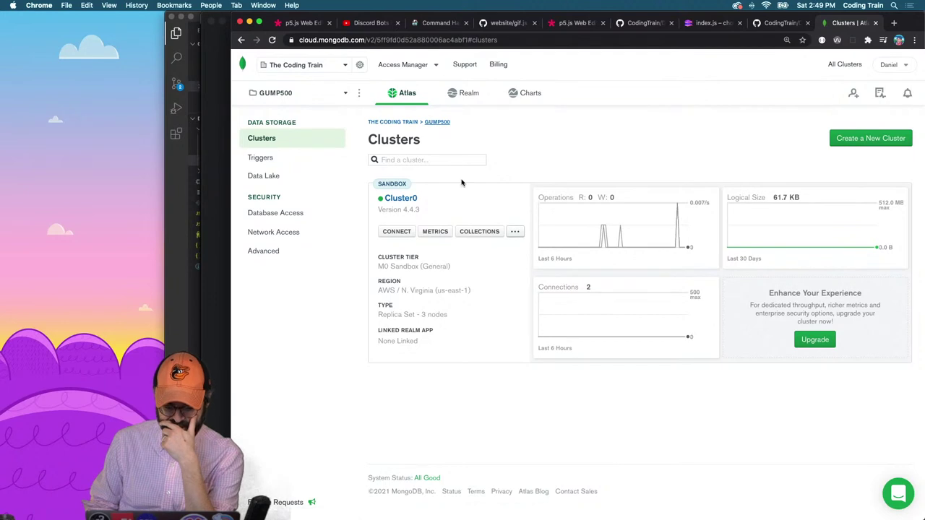
# Step: Open the list of projects belonging to The Coding Train organization
pyautogui.click(399, 198)
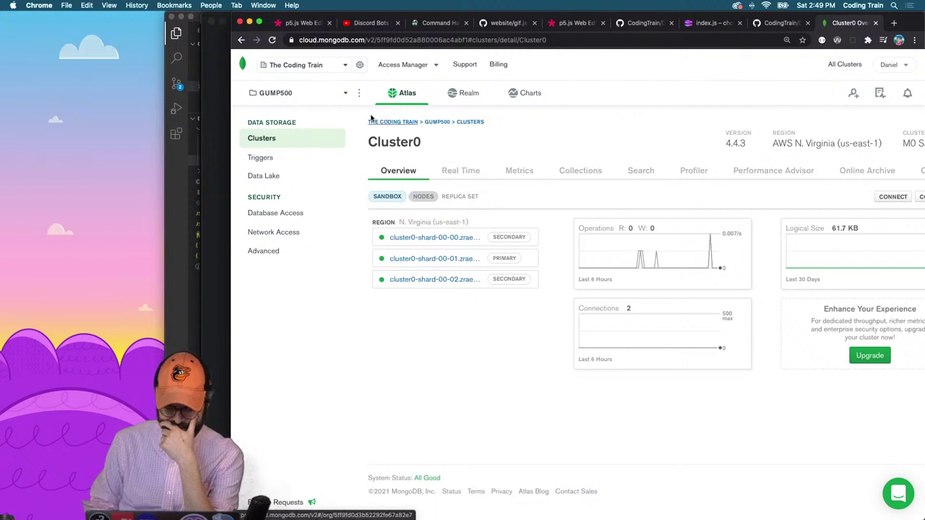
pyautogui.click(436, 123)
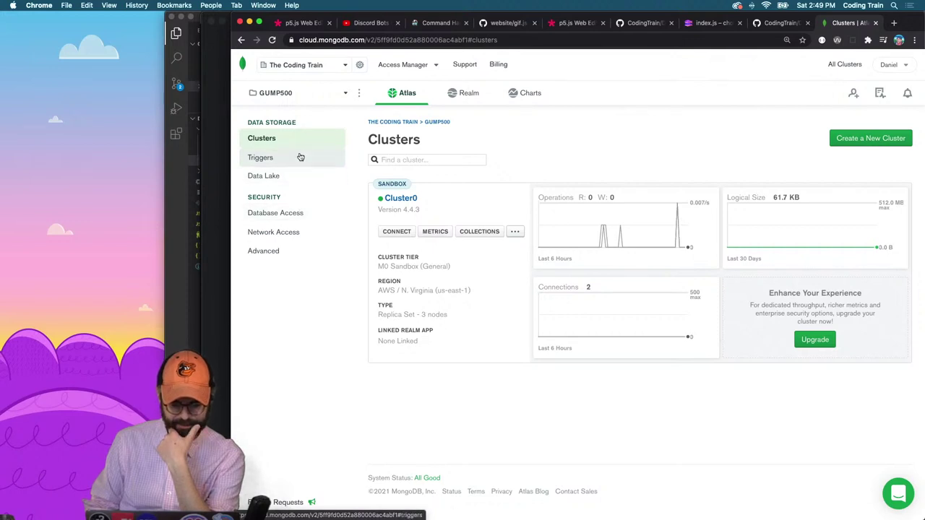
pyautogui.click(405, 125)
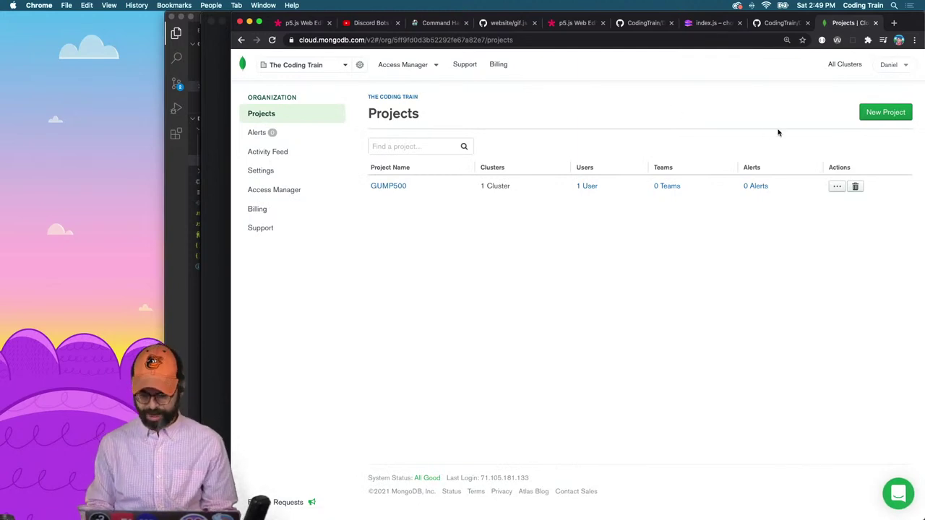
# Step: Create a new project named RandomNumbers, keeping the default member and owner permission
pyautogui.click(900, 113)
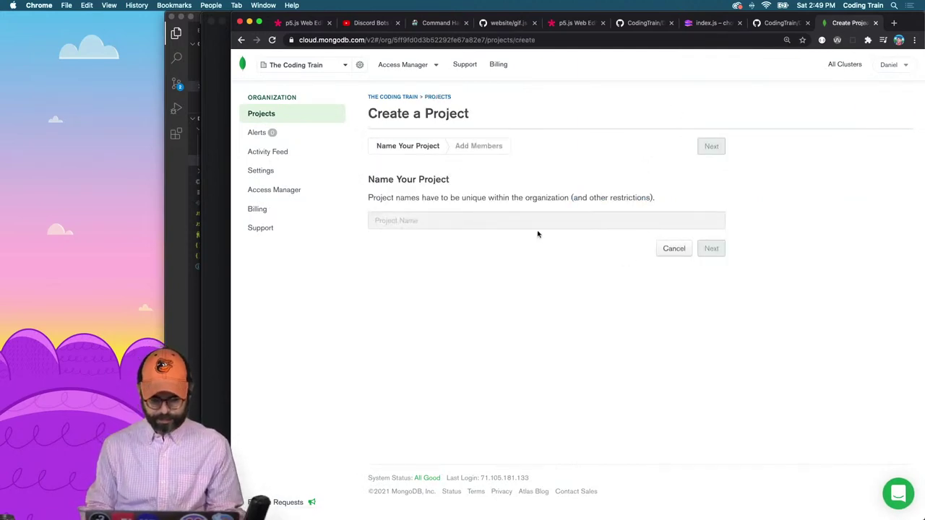
pyautogui.click(512, 220)
pyautogui.write('Random')
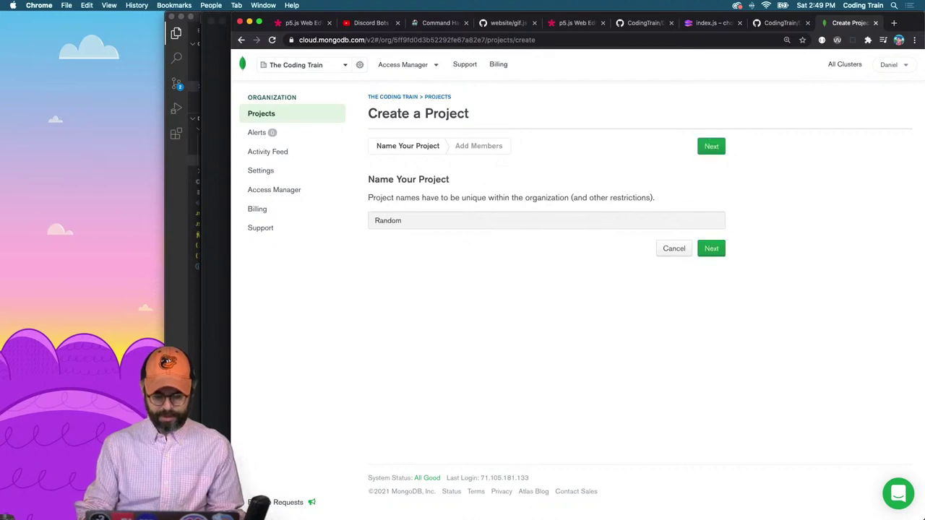
pyautogui.write('Wa')
pyautogui.press('super+a')
pyautogui.press('BackSpace')
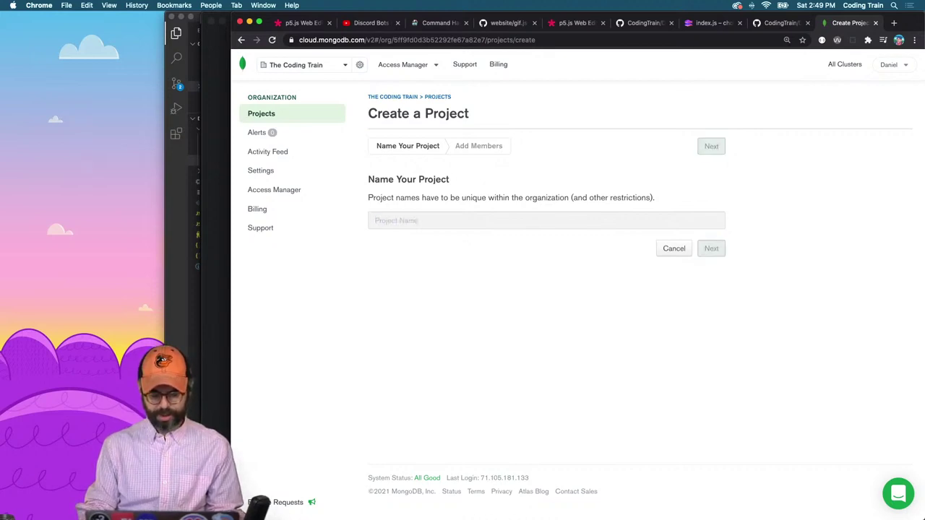
pyautogui.write('RandomNumbers')
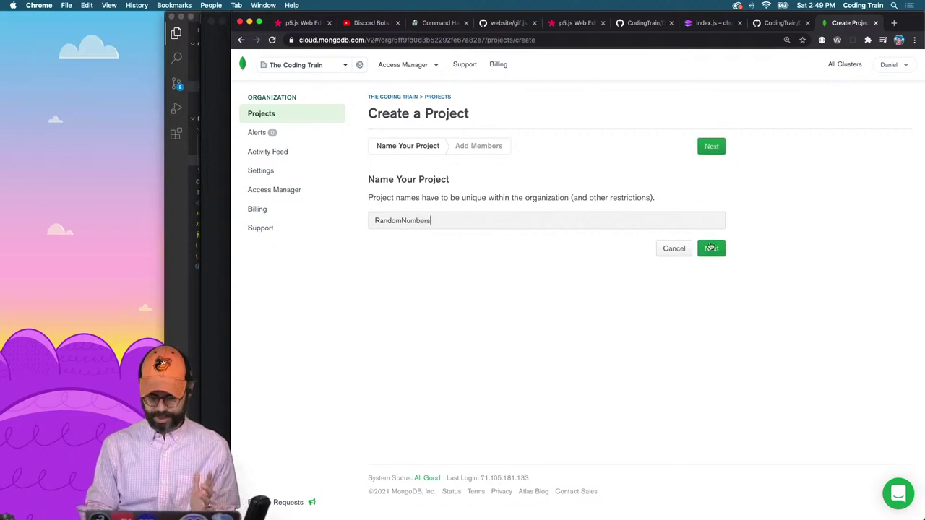
pyautogui.click(711, 249)
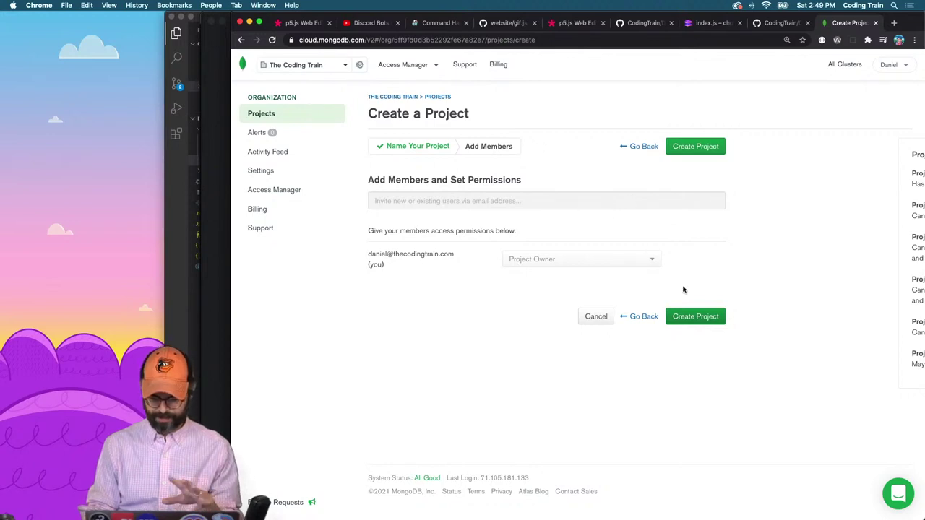
pyautogui.click(692, 315)
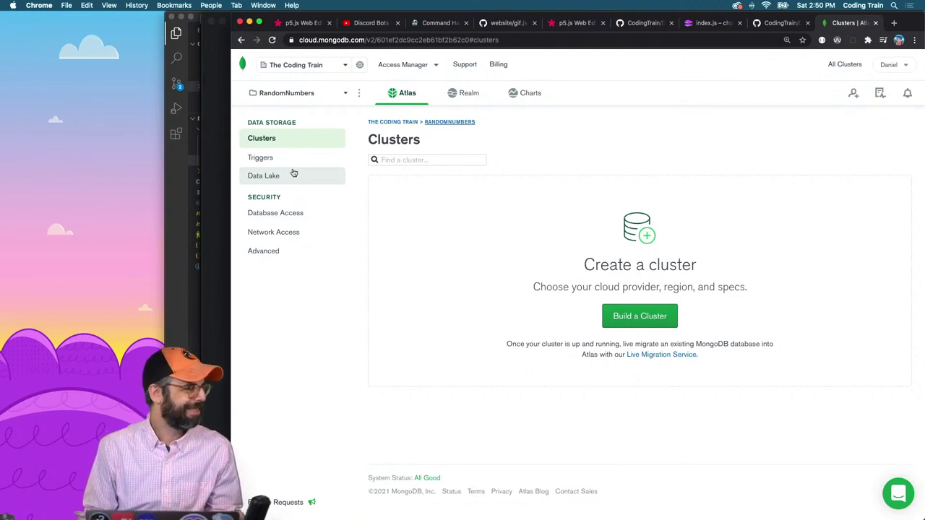
# Step: Create a free shared cluster in the RandomNumbers project on AWS, N. Virginia (us-east-1), with the M0 Sandbox tier and the name Cluster0
pyautogui.click(626, 323)
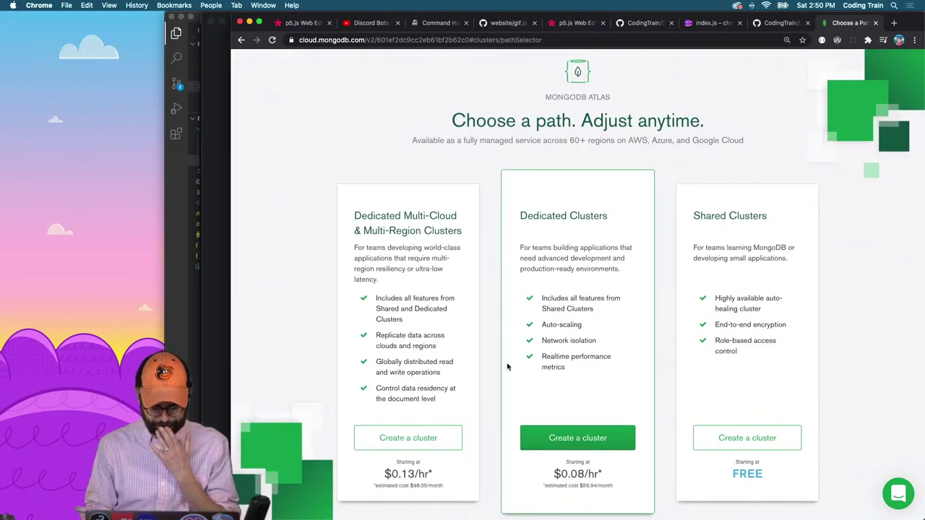
pyautogui.scroll(-1, 426, 428)
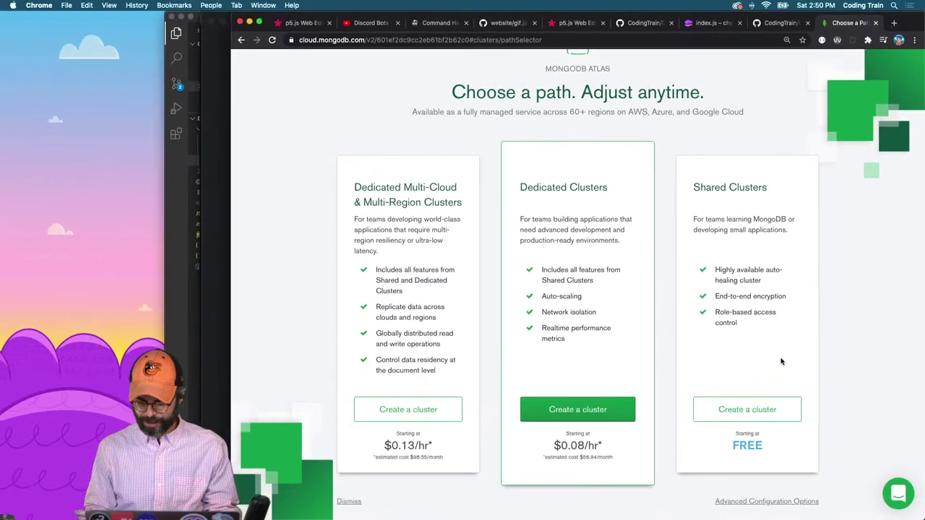
pyautogui.click(776, 408)
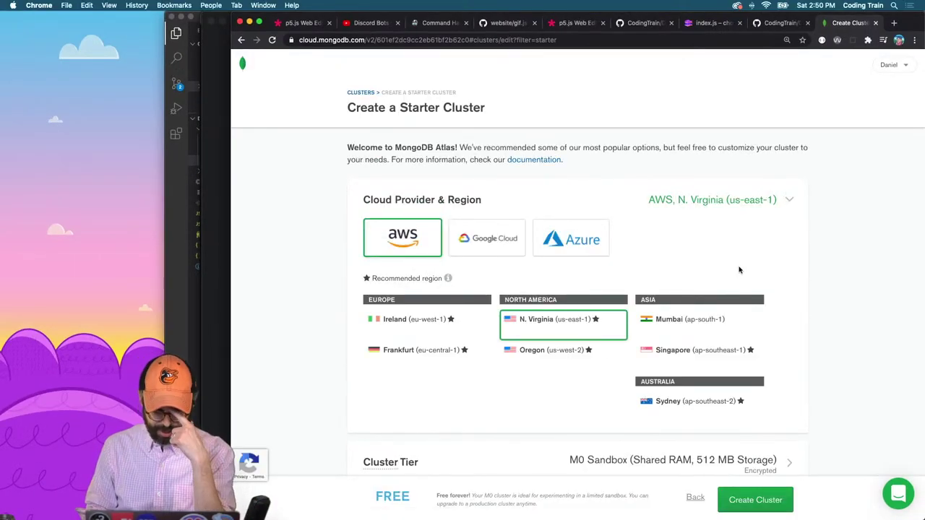
pyautogui.scroll(-2, 740, 270)
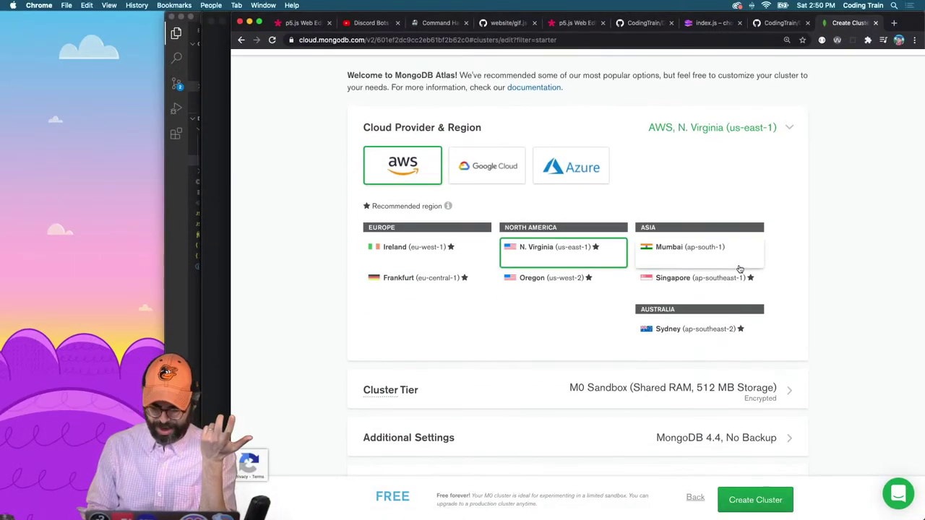
pyautogui.scroll(2, 740, 269)
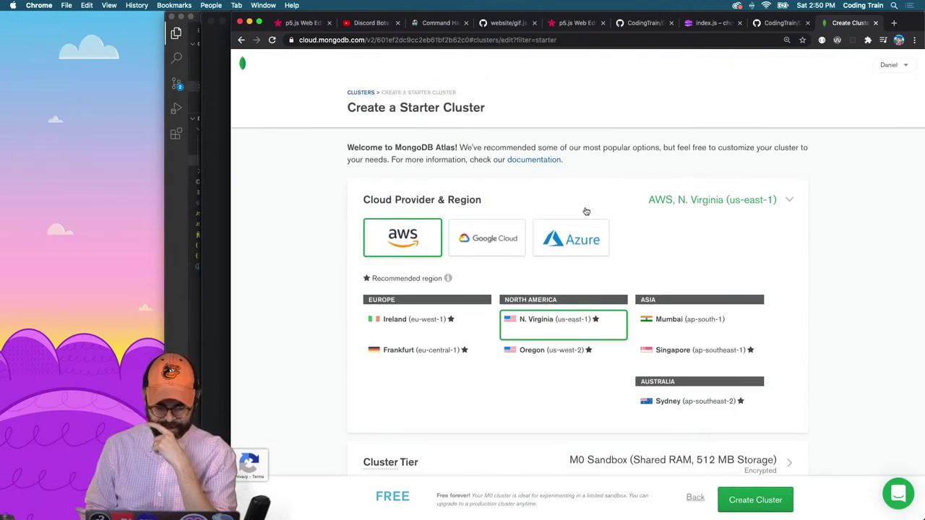
pyautogui.scroll(-4, 547, 292)
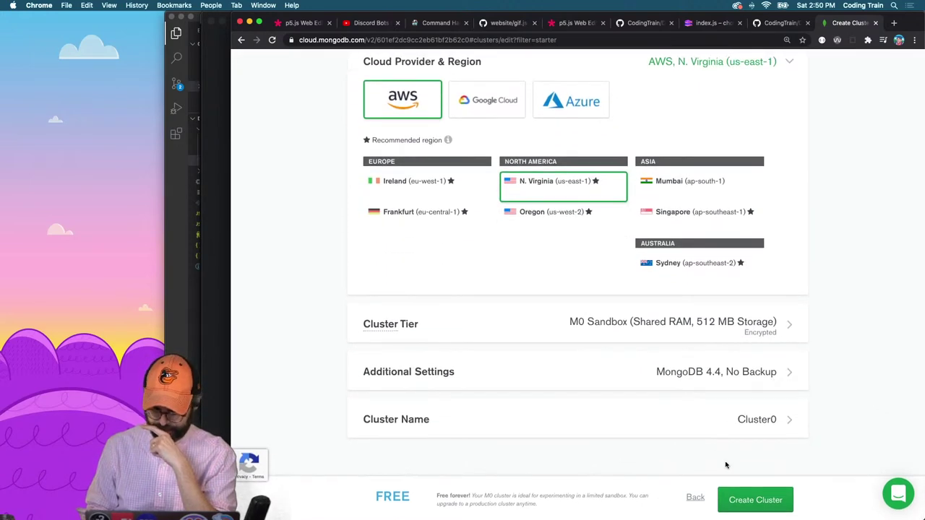
pyautogui.click(754, 500)
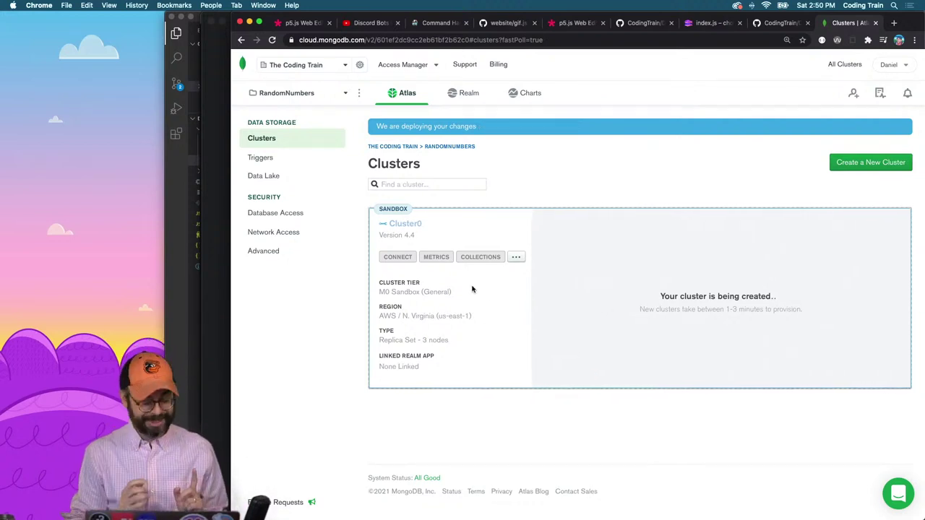
# Step: Open the GitHub repository CodingTrain/GUMP500-bot in a new browser tab
pyautogui.press('super+Tab')
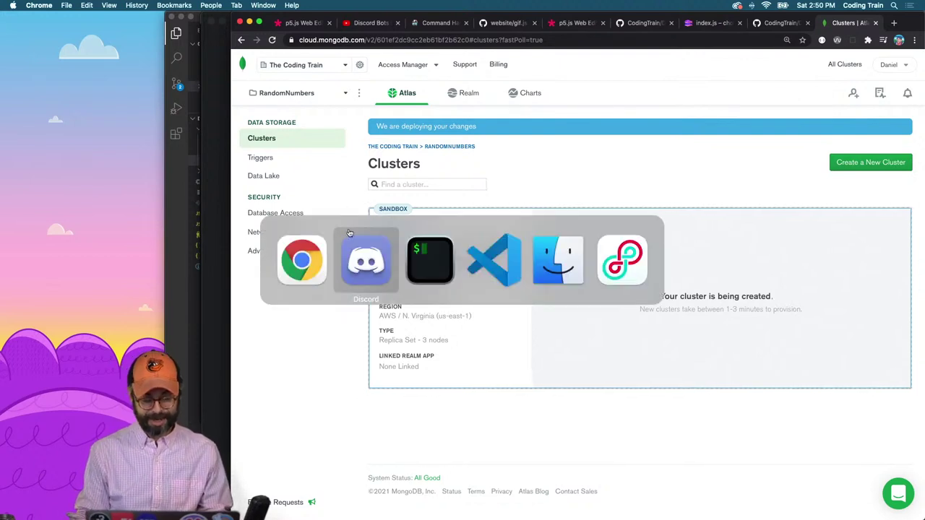
pyautogui.press('super+t')
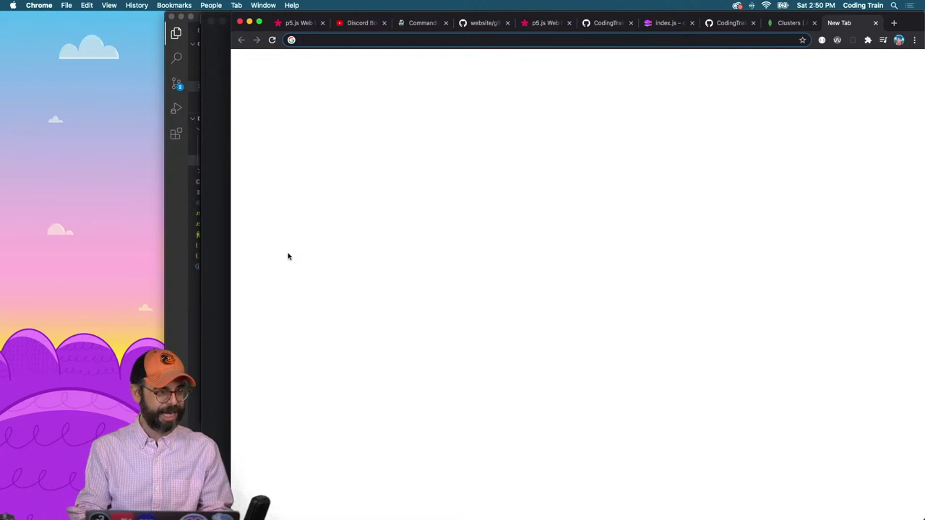
pyautogui.write('gump')
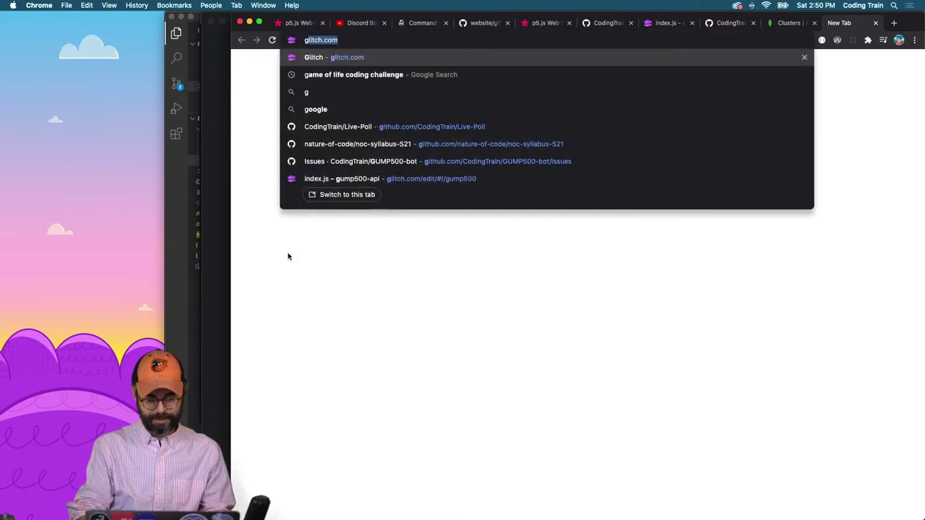
pyautogui.press('Down')
pyautogui.press('Down')
pyautogui.press('Down')
pyautogui.press('Down')
pyautogui.press('Down')
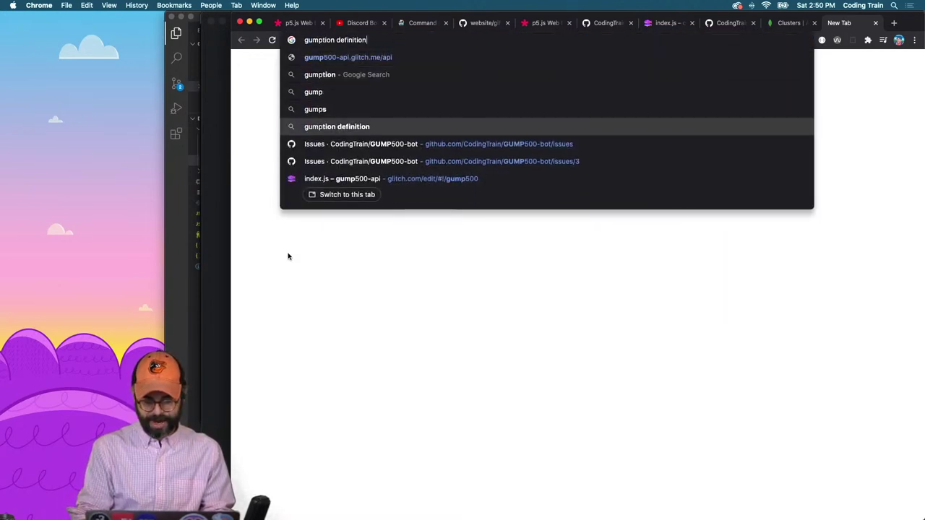
pyautogui.press('BackSpace')
pyautogui.press('BackSpace')
pyautogui.press('BackSpace')
pyautogui.press('BackSpace')
pyautogui.press('BackSpace')
pyautogui.press('BackSpace')
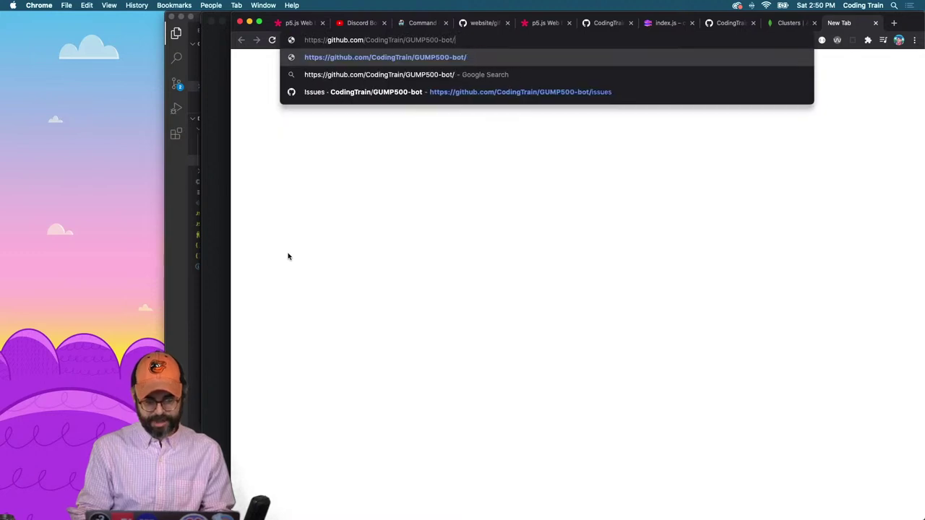
pyautogui.press('Return')
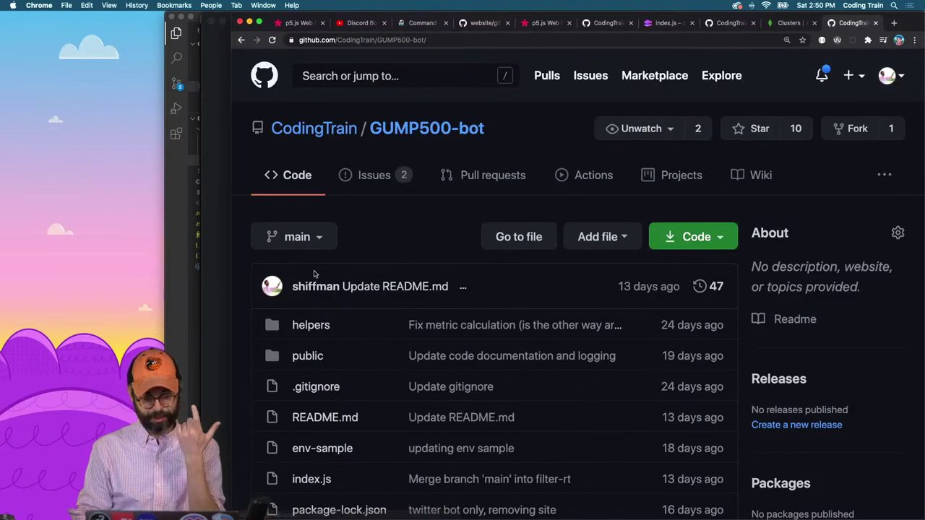
# Step: Examine the MongoClient setup and the connectDB function in the repository's index.js, and return to the Atlas Clusters page
pyautogui.scroll(-4, 323, 352)
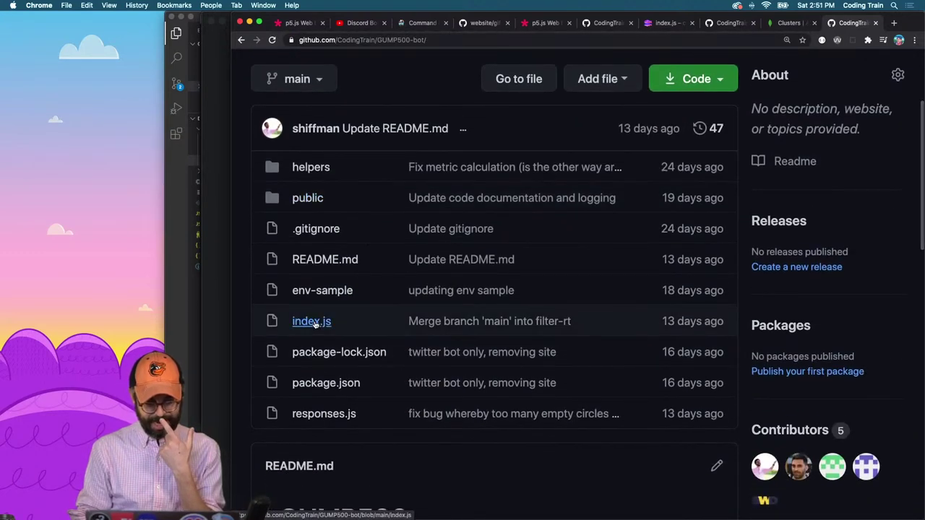
pyautogui.click(313, 322)
pyautogui.scroll(-5, 434, 376)
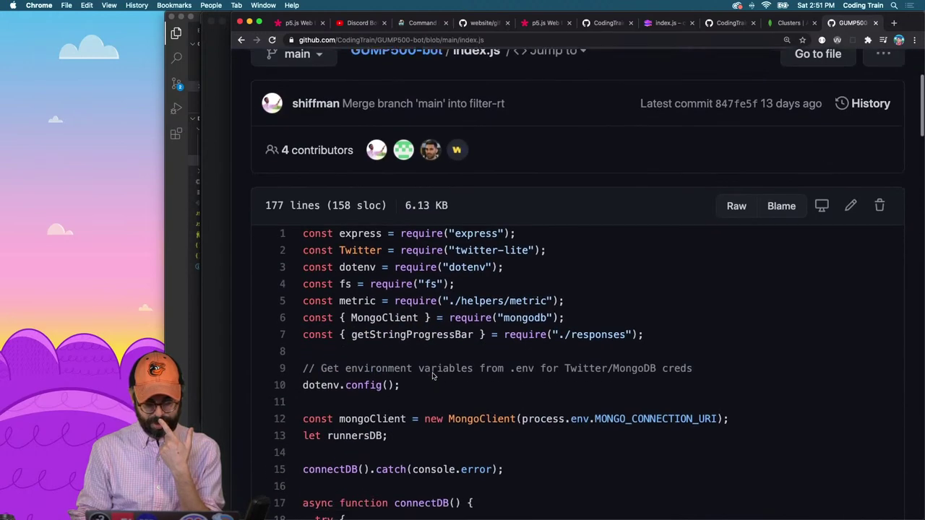
pyautogui.scroll(-3, 433, 376)
pyautogui.tripleClick(470, 266)
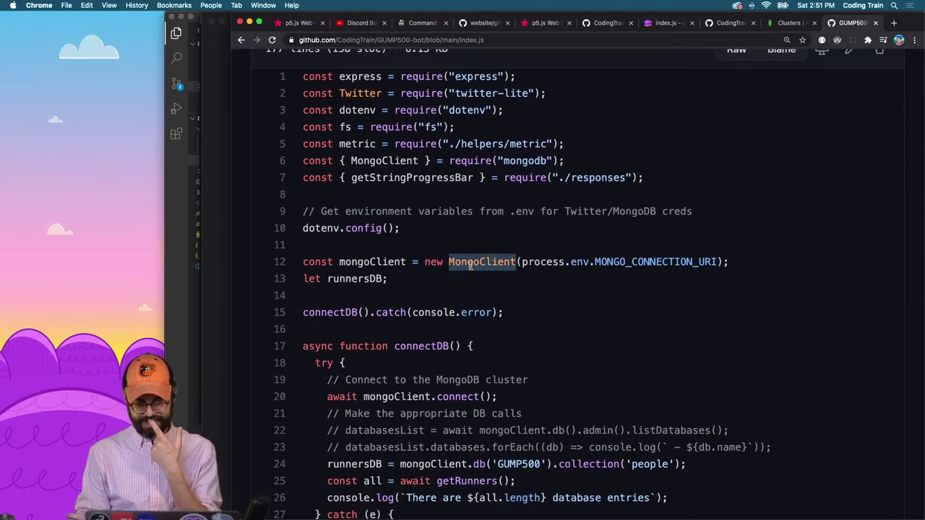
pyautogui.scroll(-4, 462, 266)
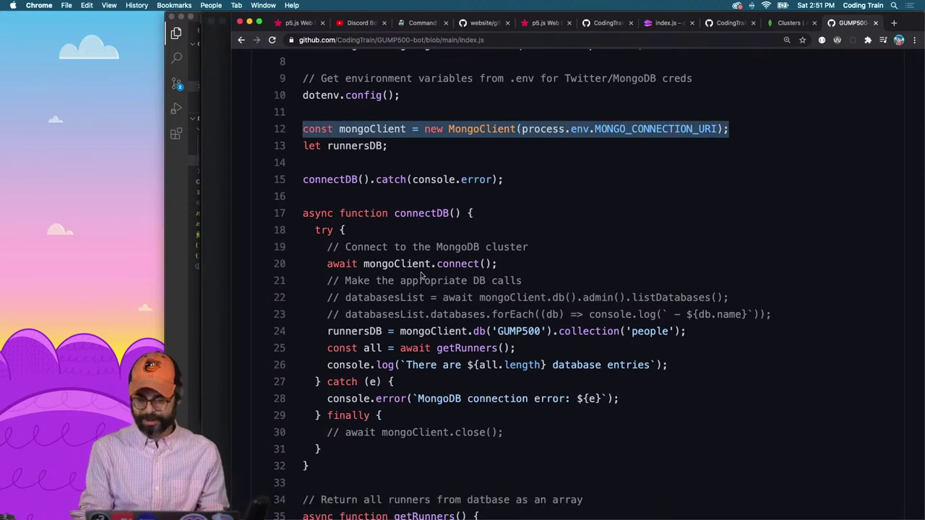
pyautogui.hotkey('ctrl', 'shift', 'Tab')
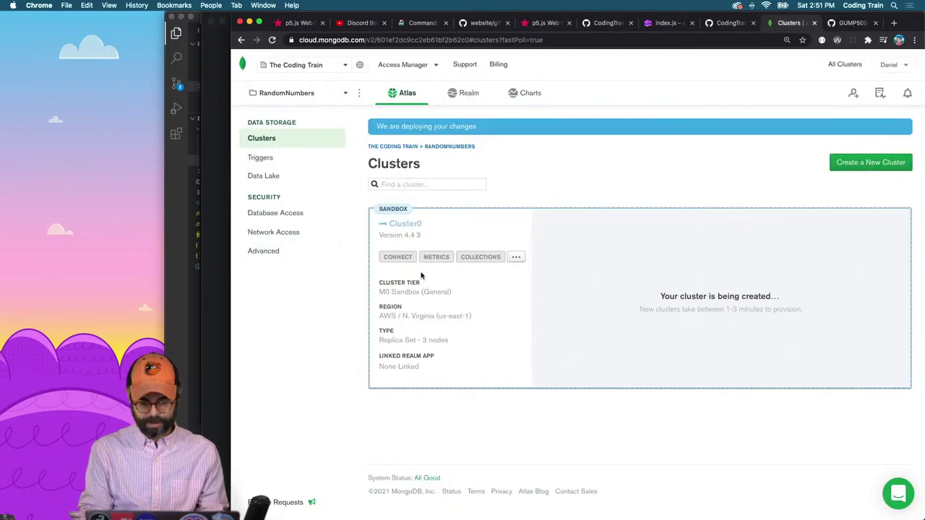